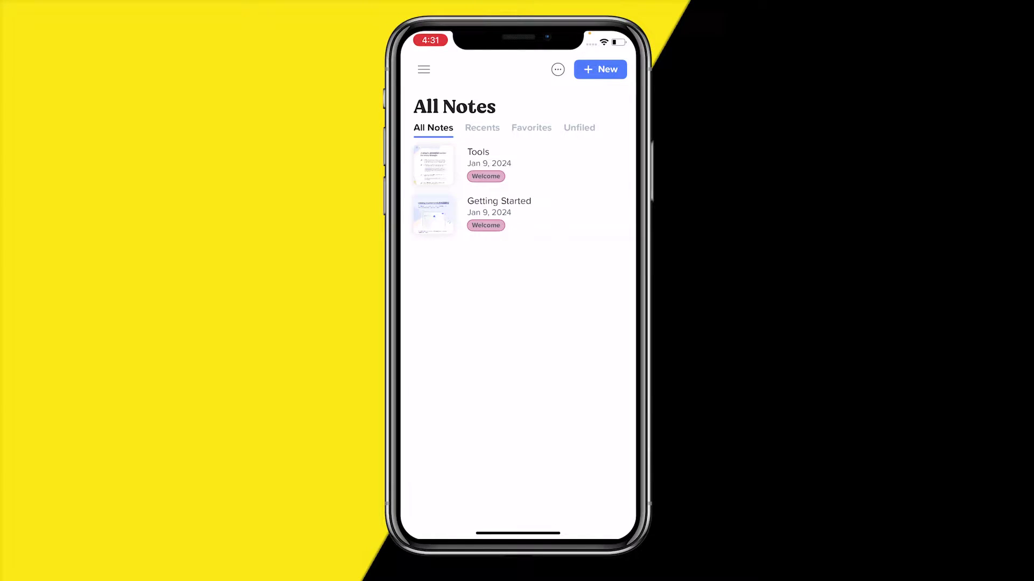
Reach the app Settings from the navigation sidebar's gear icon.
click(423, 68)
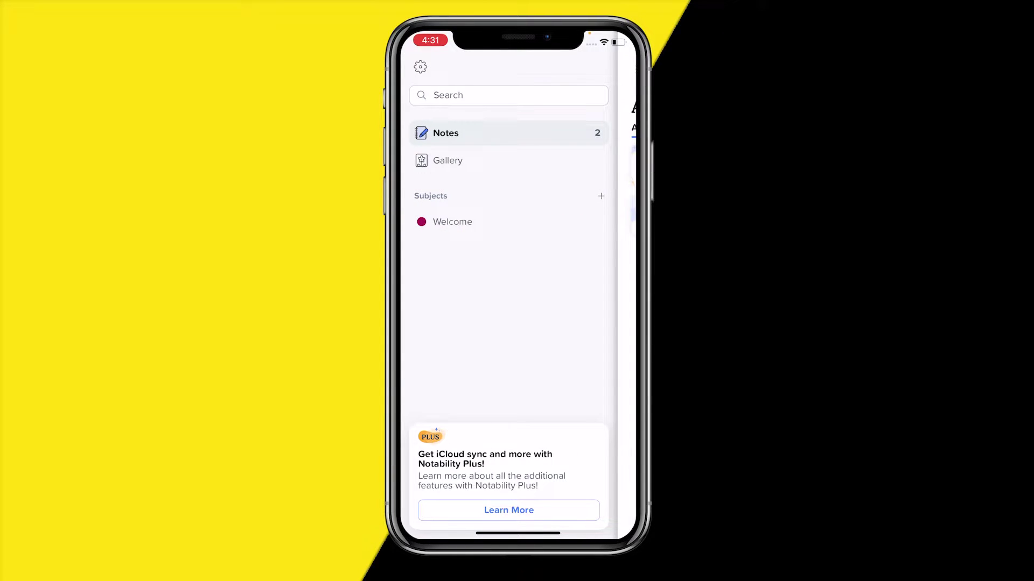
click(420, 67)
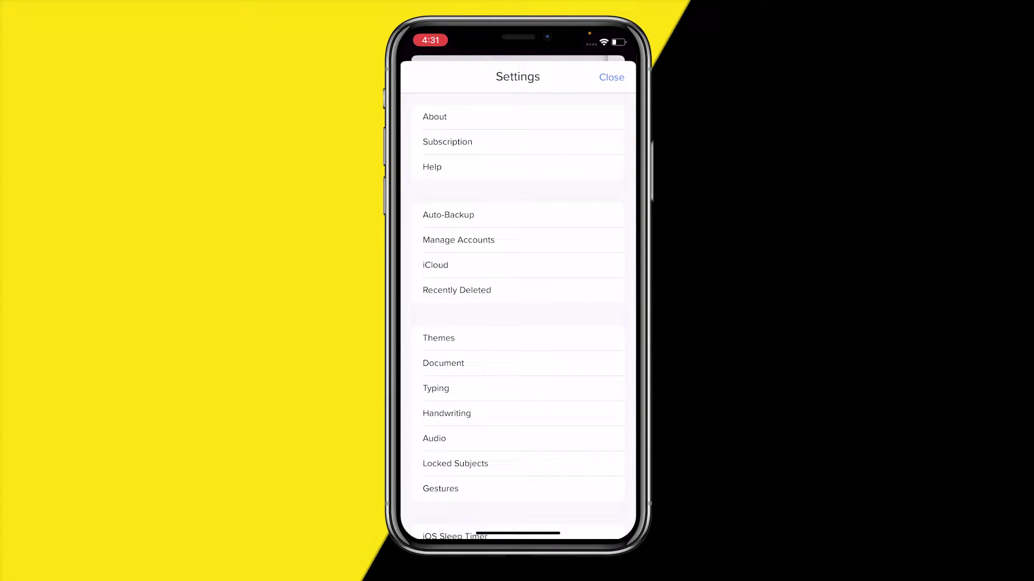
scroll(518, 307, down, 2)
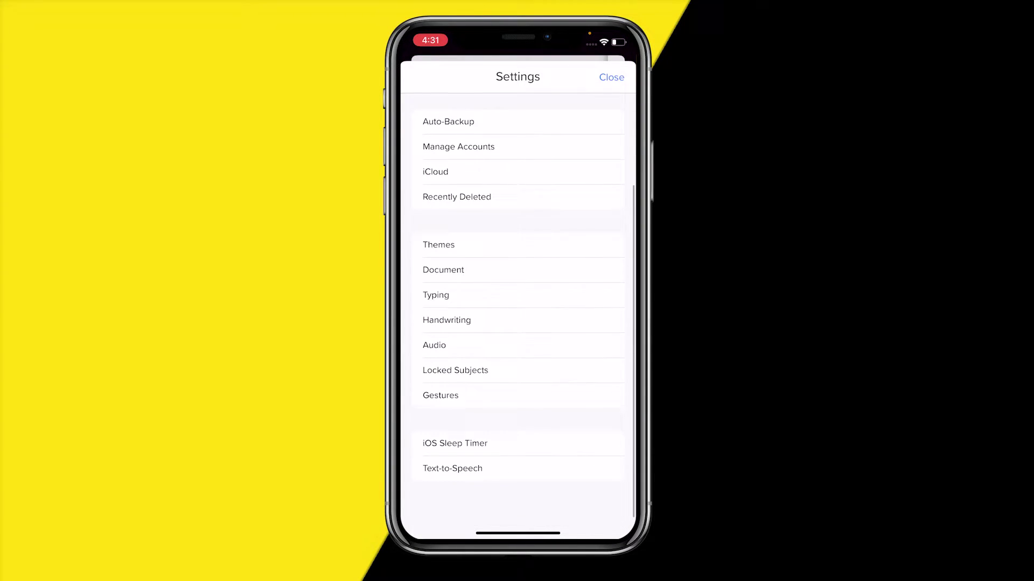
Enter the Locked Subjects settings from the Settings list.
click(455, 398)
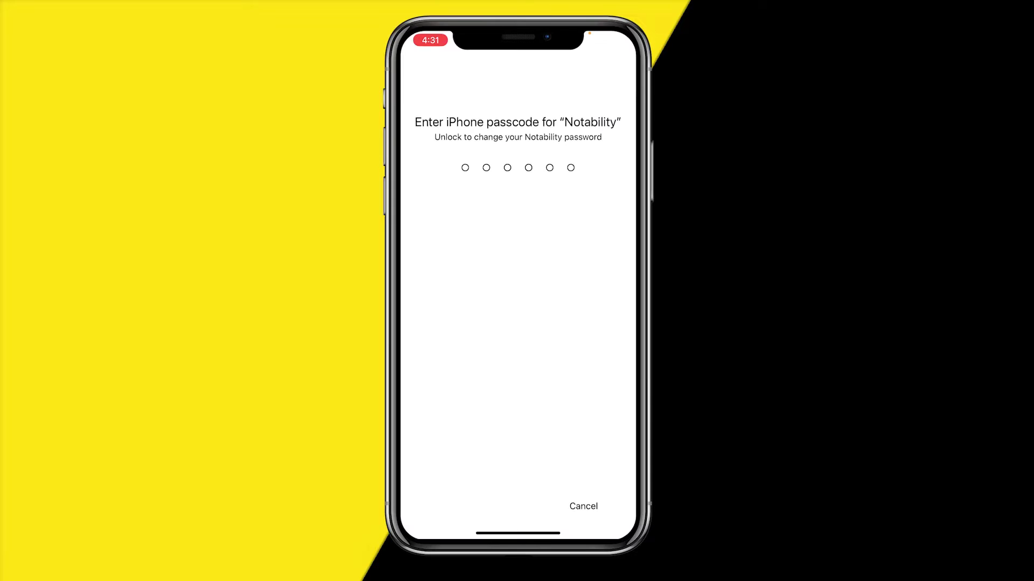
text(000000)
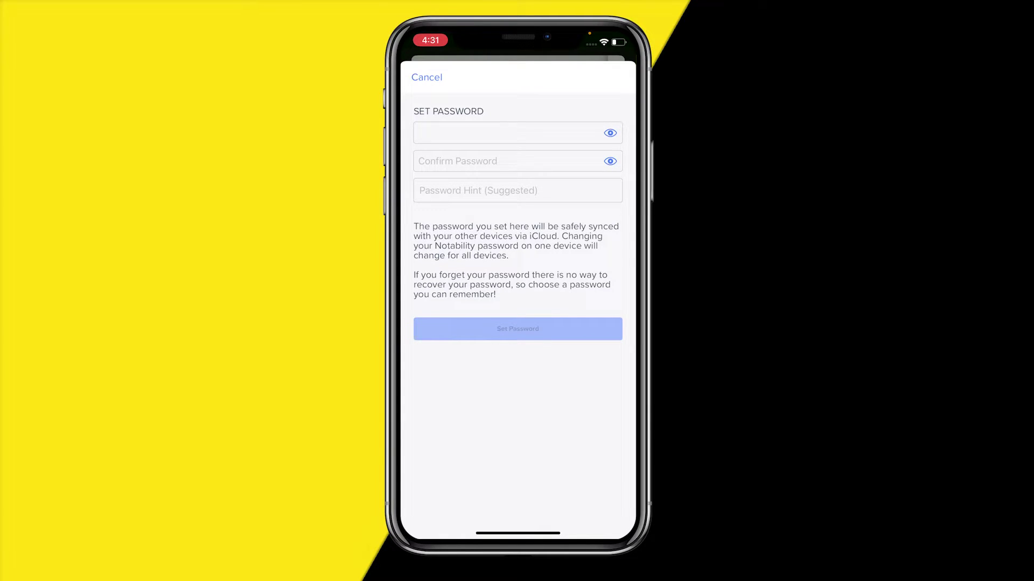
text(0)
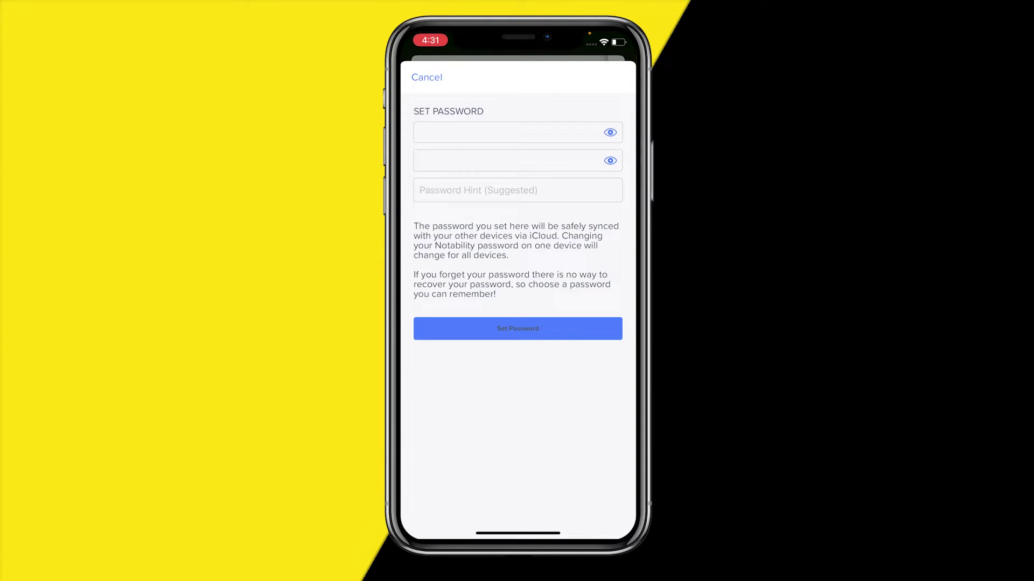
Start entering 'Test' as the hint for the new password.
click(517, 189)
text(Test)
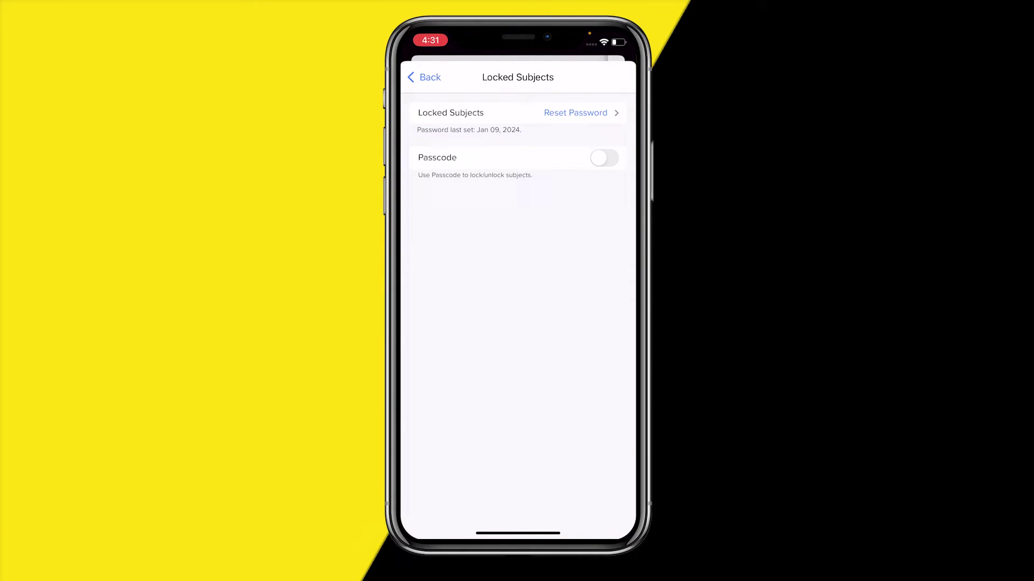
Turn on the Passcode toggle for locking and unlocking subjects.
click(604, 158)
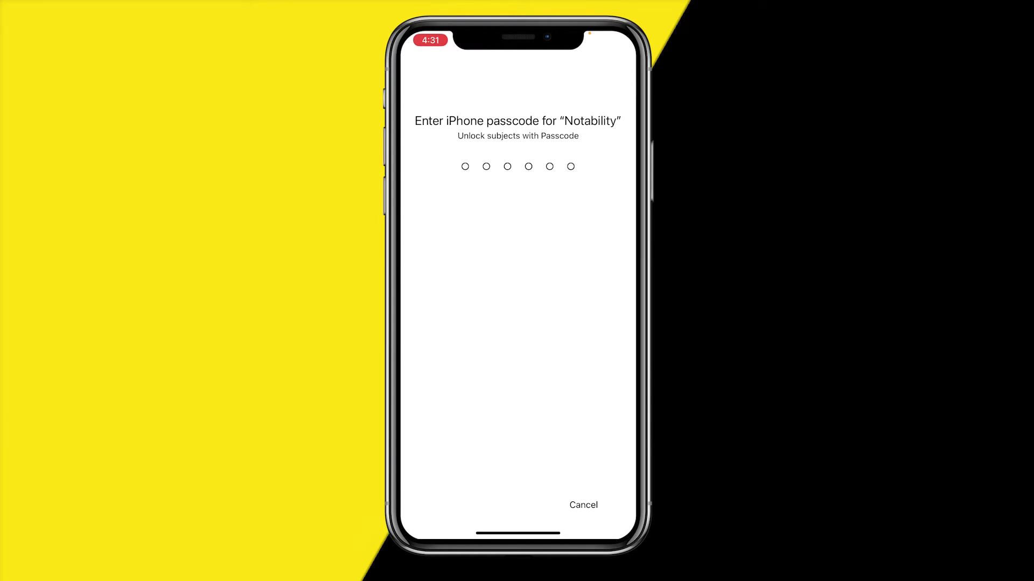
text(000000)
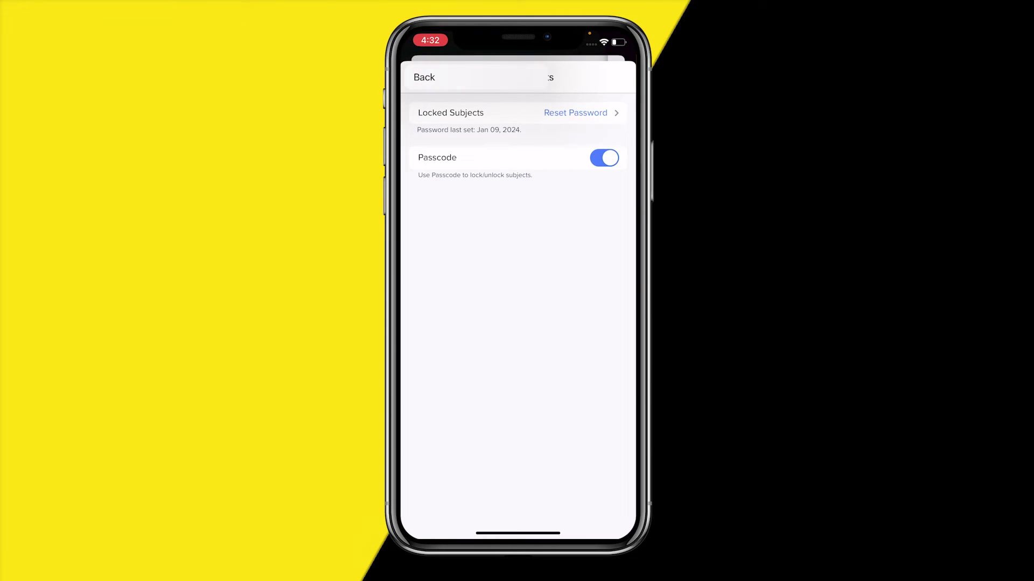
Leave Locked Subjects, close Settings and hide the sidebar to show All Notes.
click(424, 77)
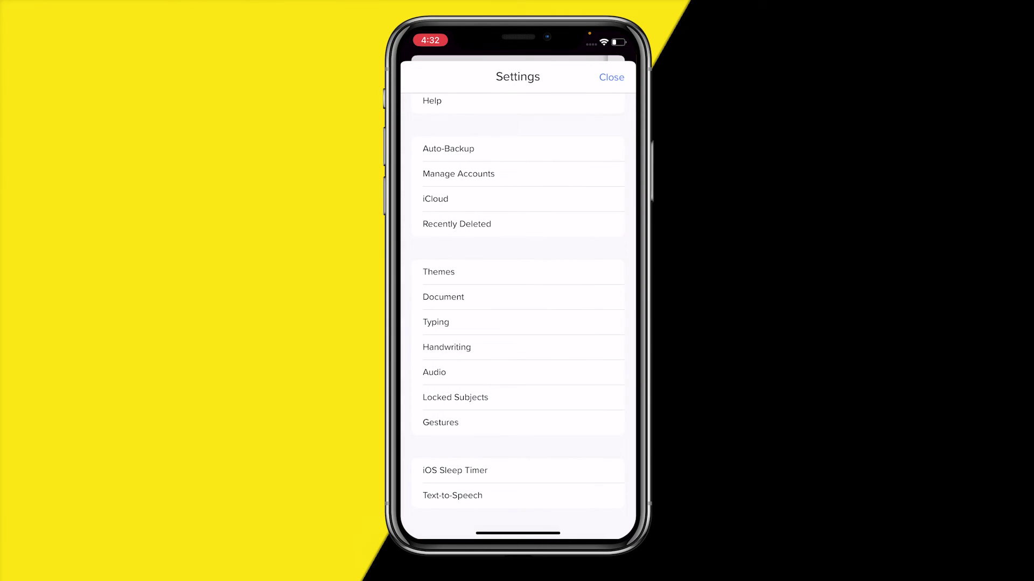
click(611, 76)
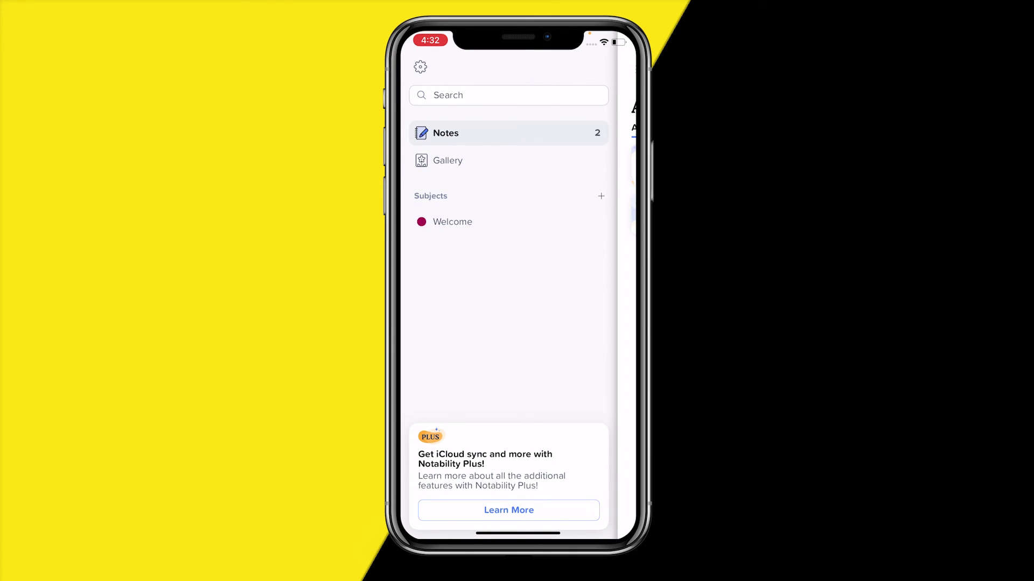
click(445, 133)
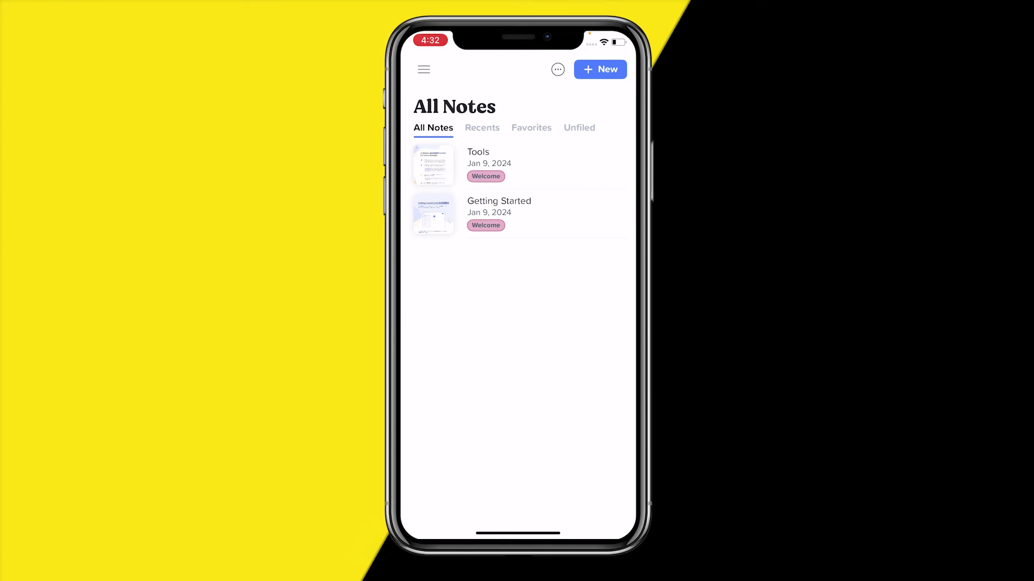
Bring up the Tools note's actions menu and dismiss it again.
click(501, 164)
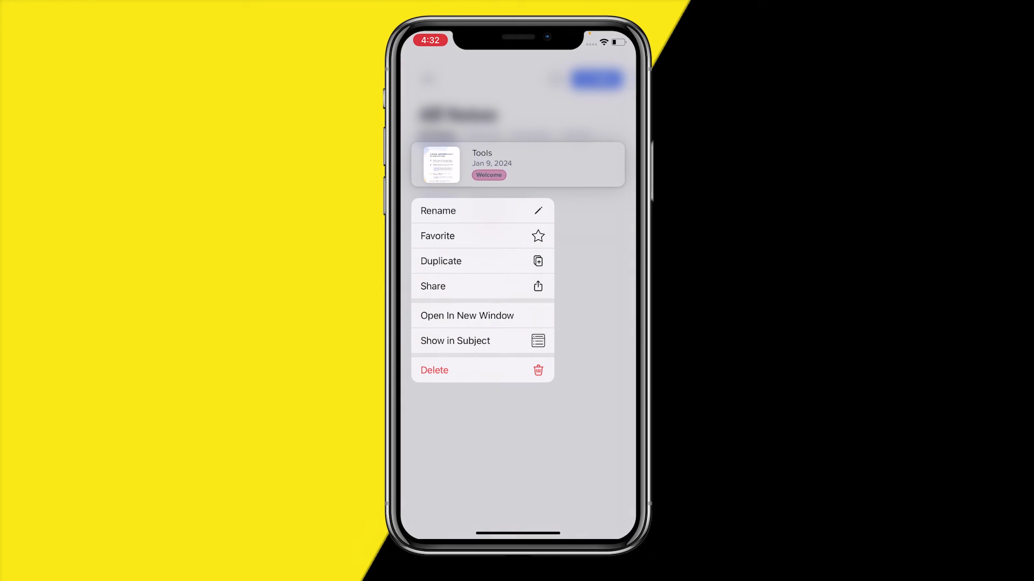
key(Escape)
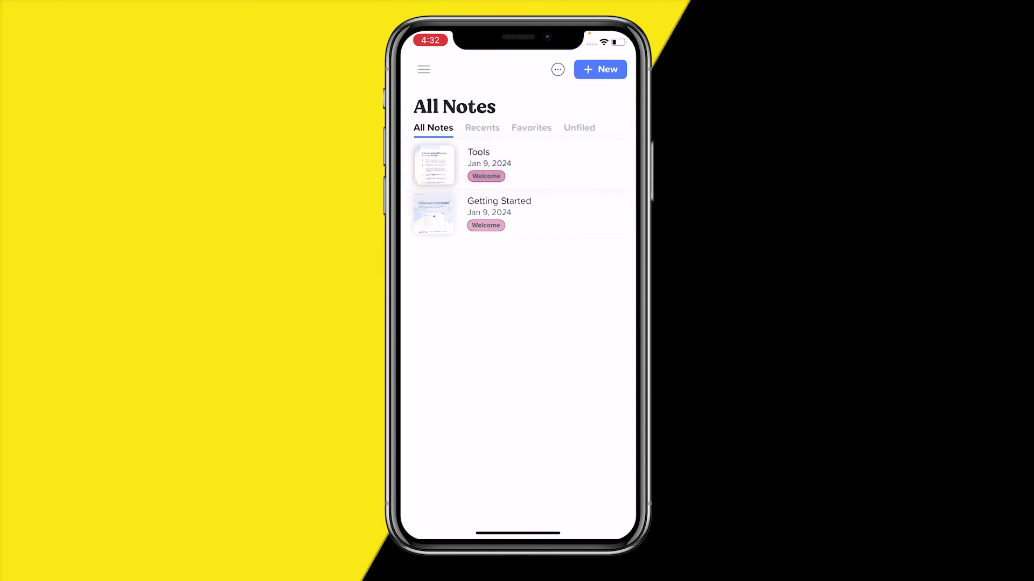